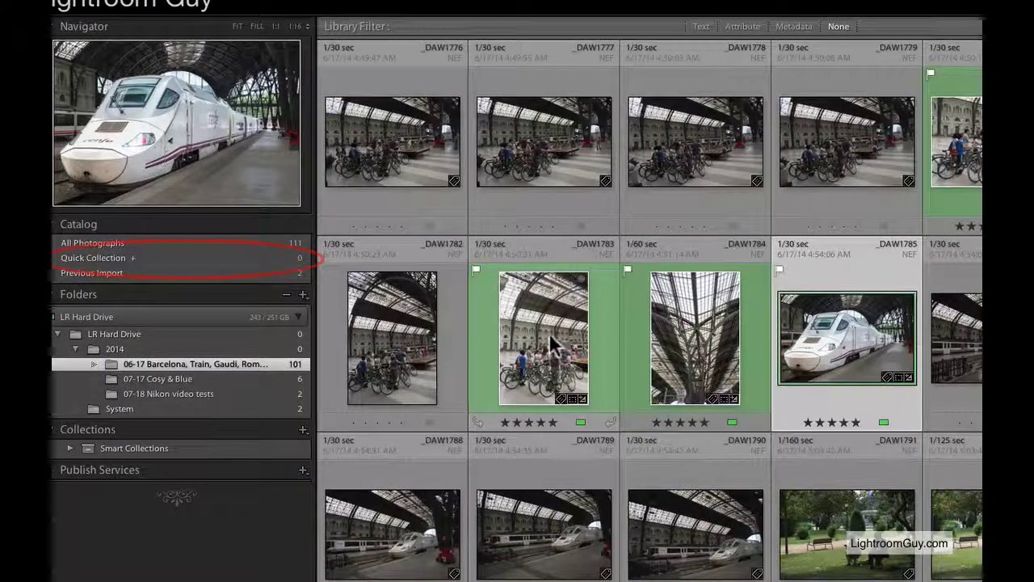
Add the bicycles _DAW1783, glass-roof _DAW1784 and white train _DAW1785 photos to the Quick Collection
click(550, 337)
key(b)
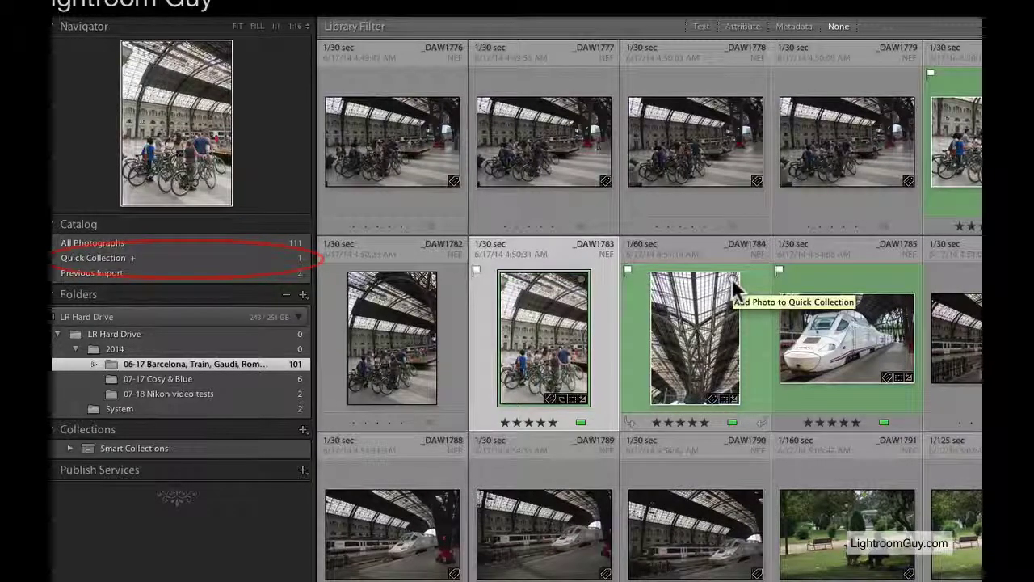
click(732, 278)
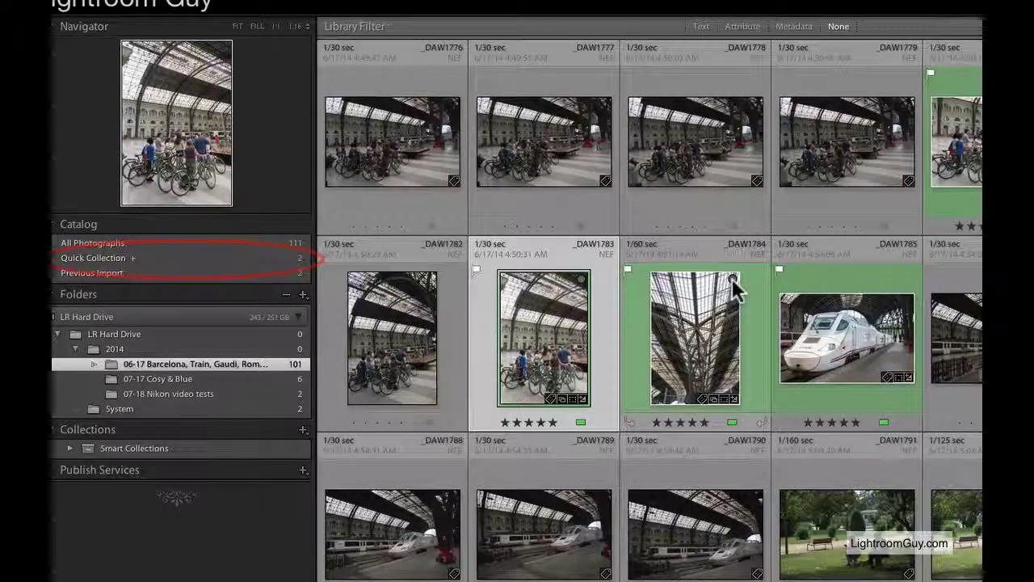
click(831, 321)
mouse_move(903, 314)
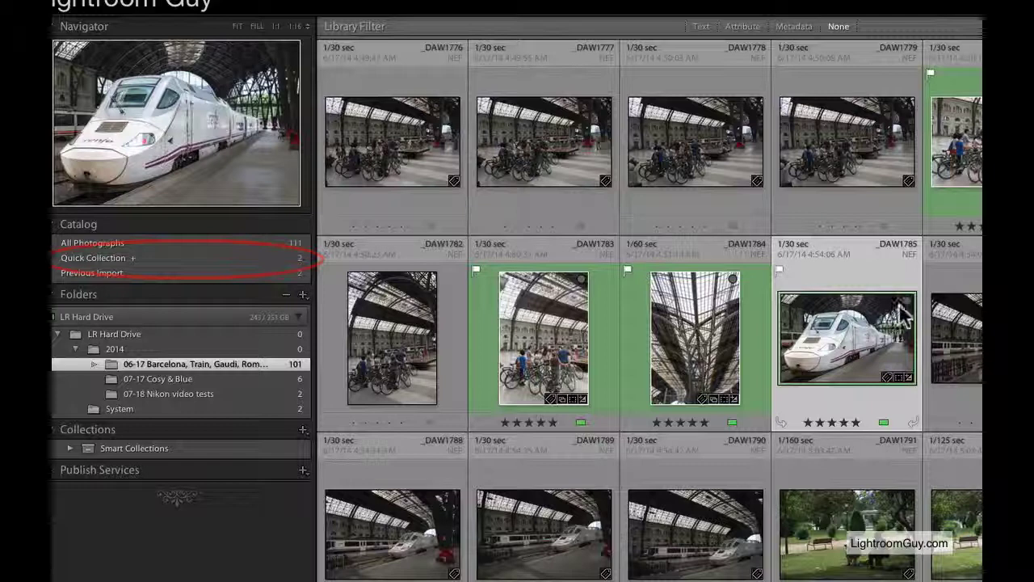
click(903, 301)
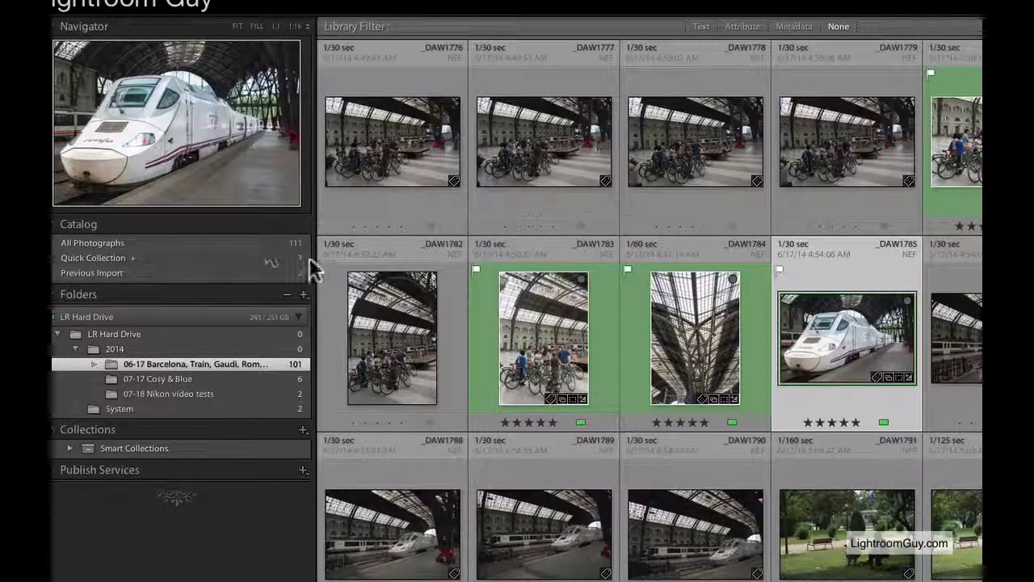
Show only the Quick Collection's 3 photos and bring up its context menu
click(138, 258)
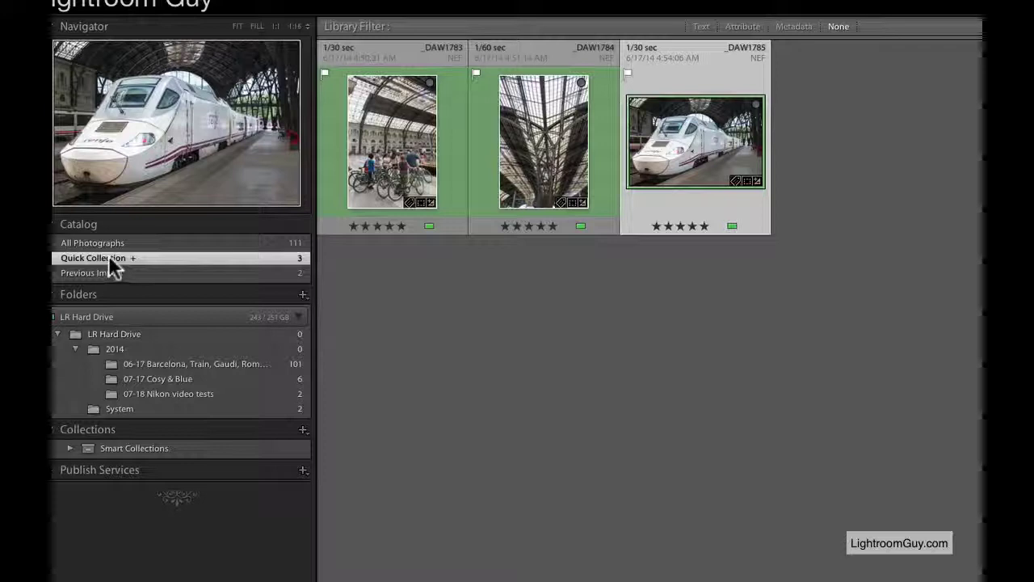
right_click(111, 255)
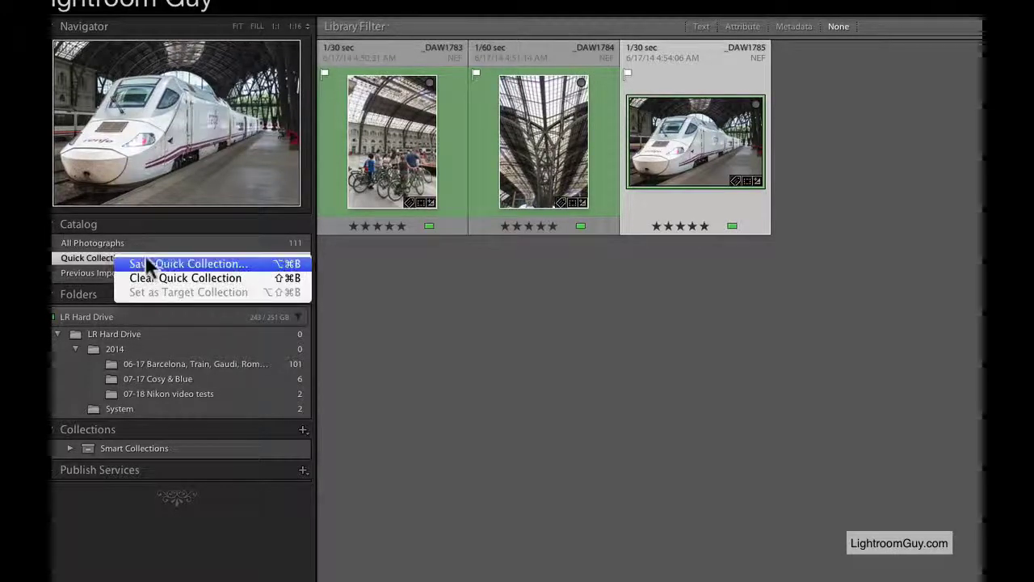
Save the Quick Collection as a collection named 'Barcelona', clearing the Quick Collection afterwards
click(203, 261)
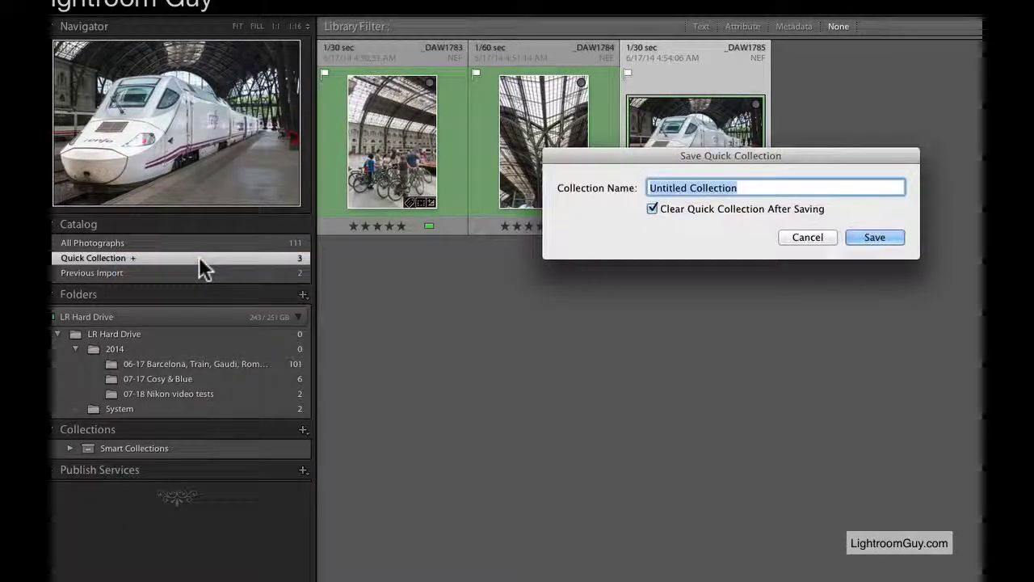
text(Barcel)
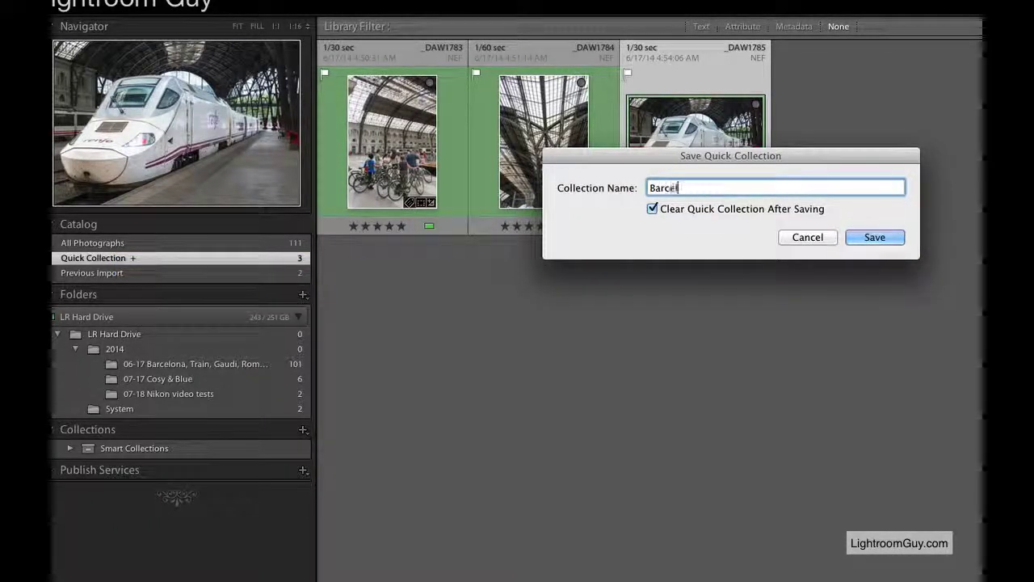
text(ona)
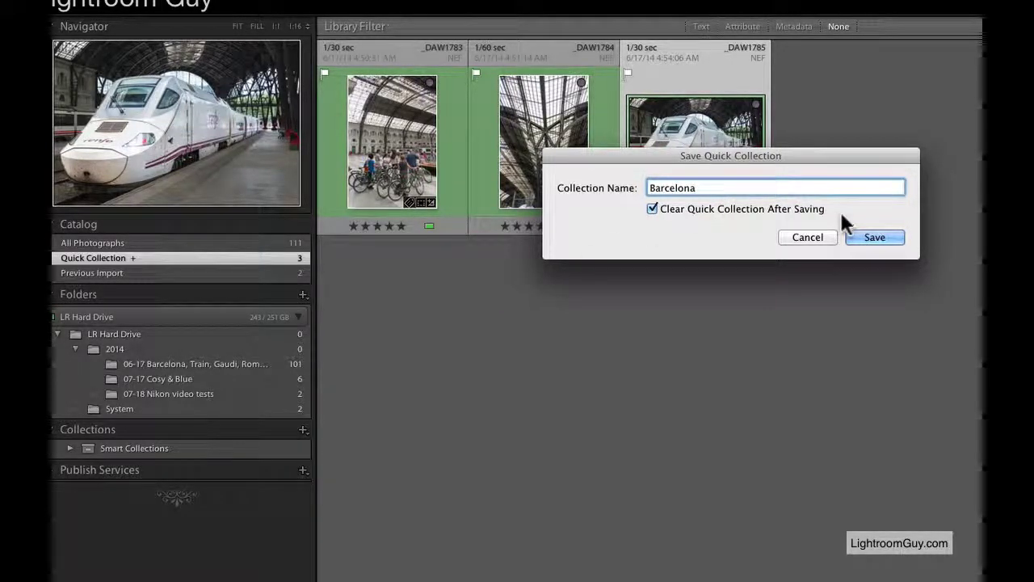
click(881, 233)
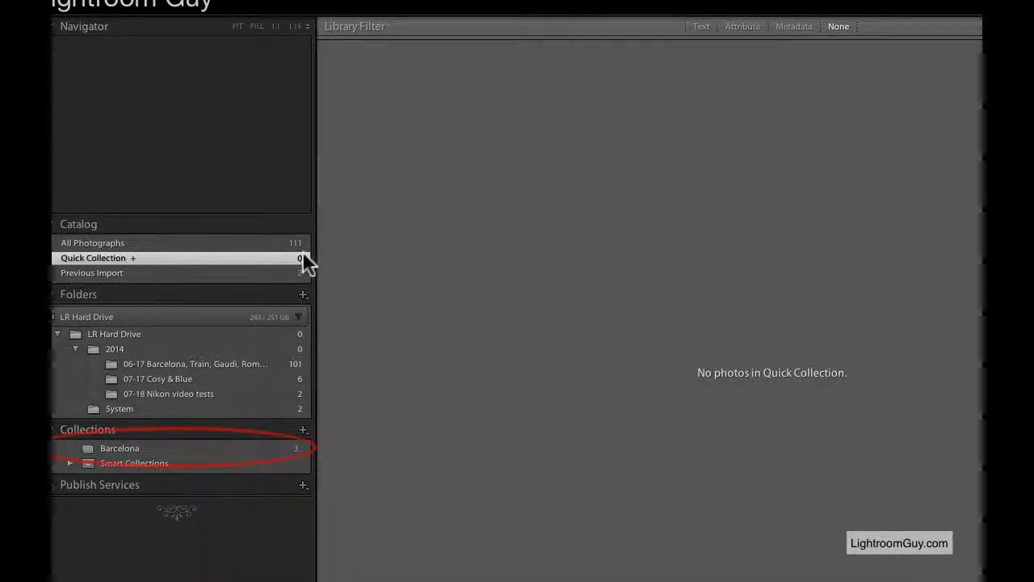
View the Barcelona collection's 3 photos, then return to the 06-17 Barcelona, Train, Gaudi folder
click(133, 448)
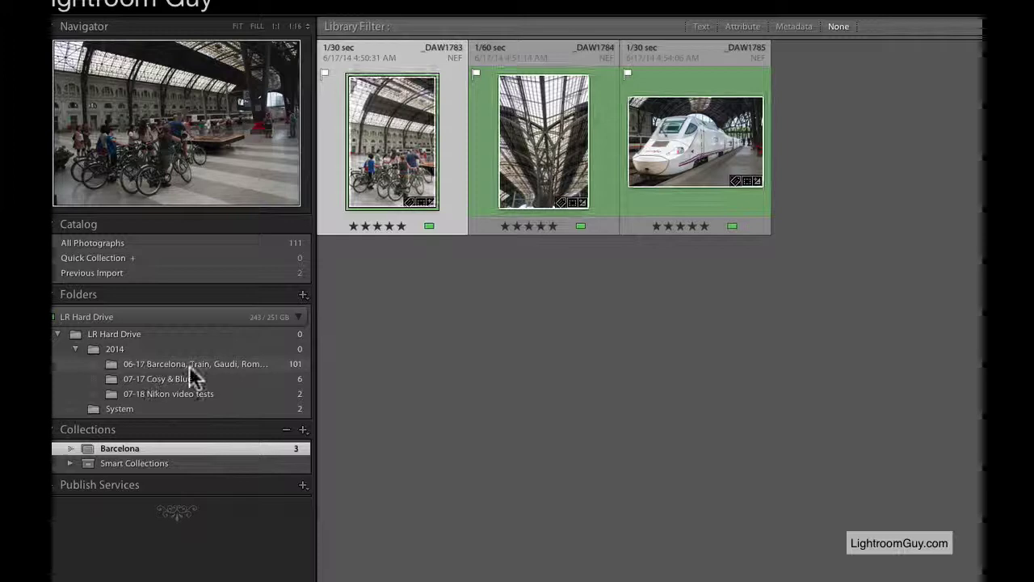
click(222, 363)
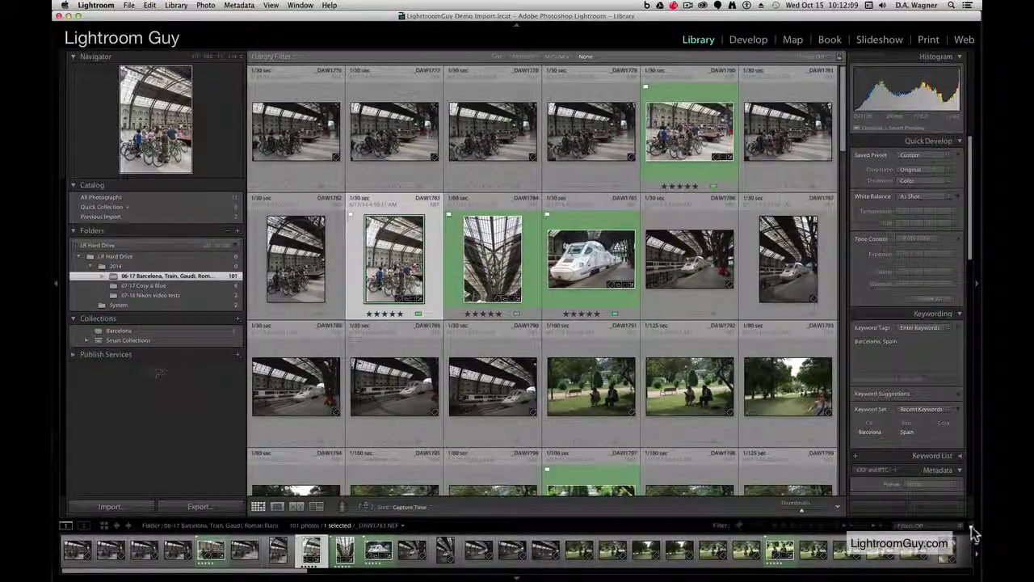
Filter the folder to its green-labelled photos and set Barcelona as the target collection
click(972, 527)
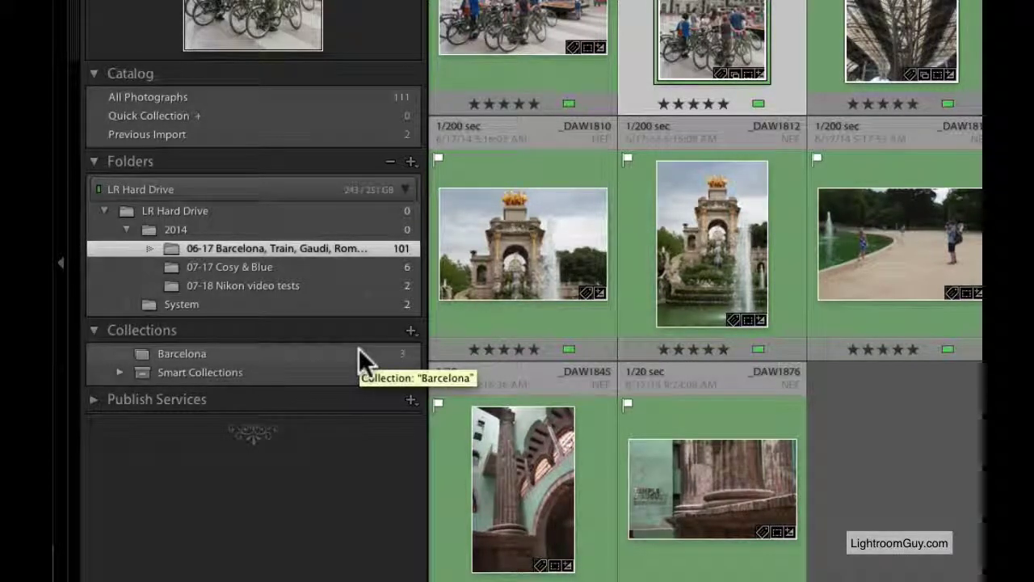
right_click(358, 348)
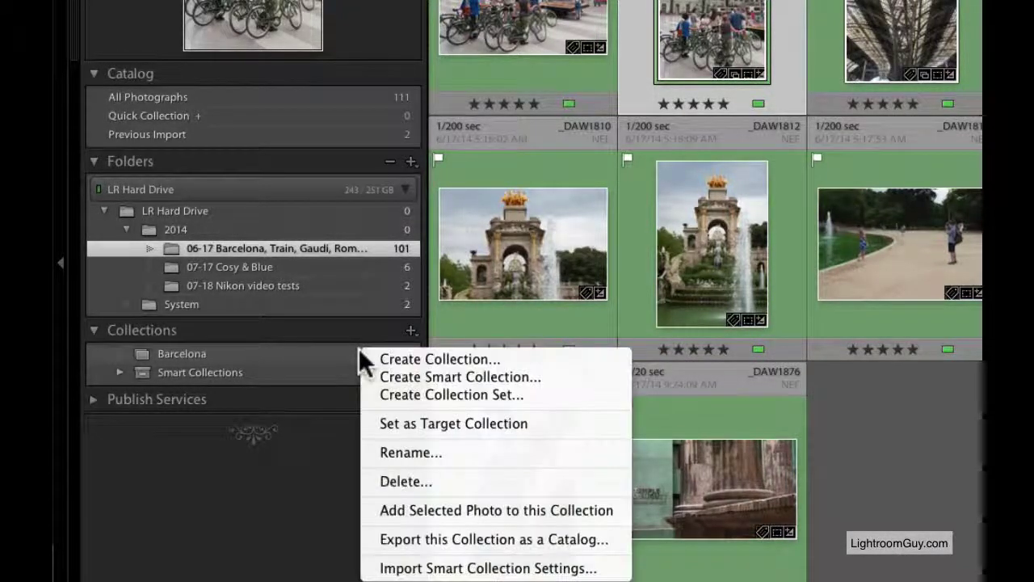
click(455, 422)
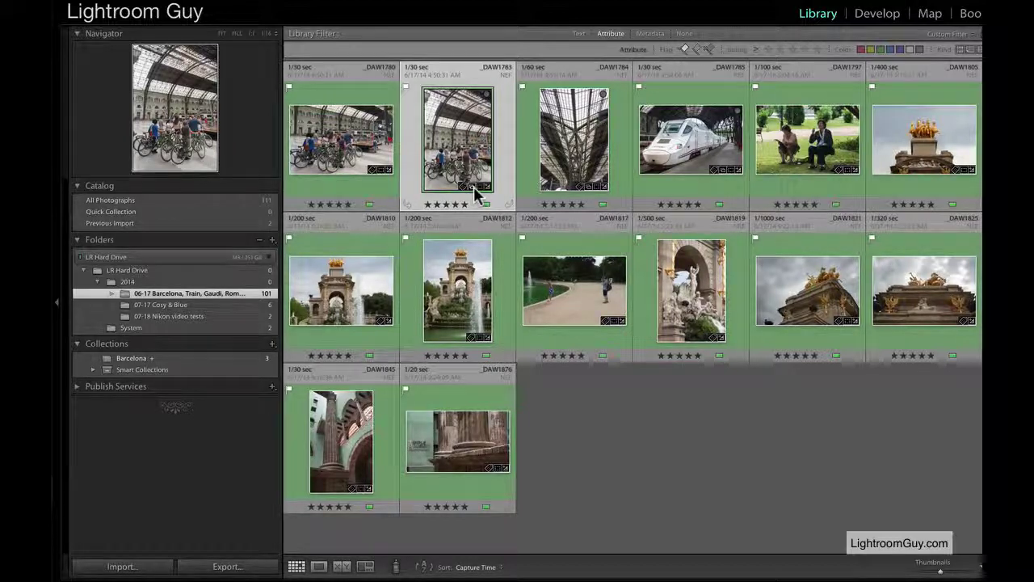
Add the bench, two fountain and park path photos to the Barcelona collection
click(368, 139)
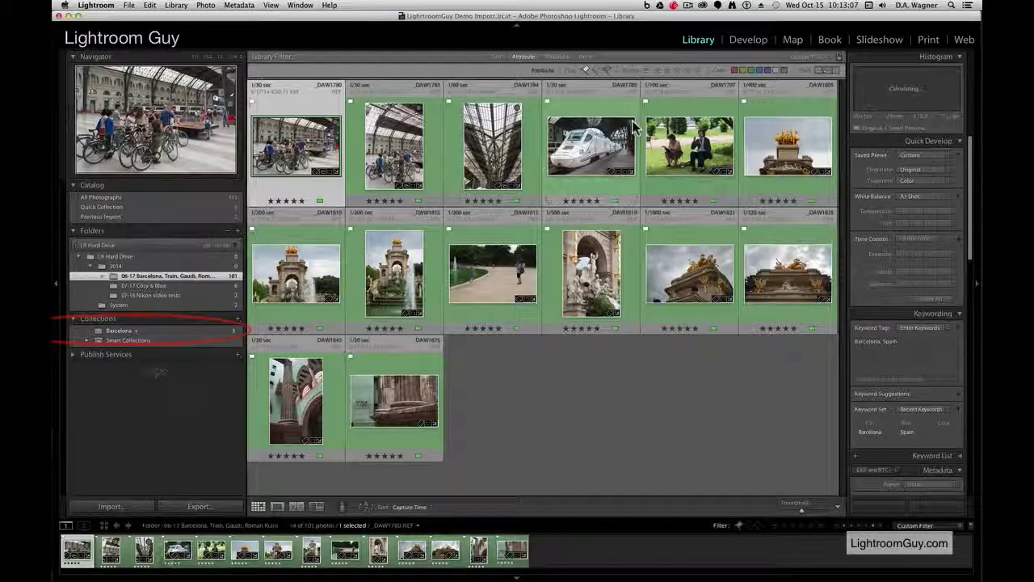
click(730, 128)
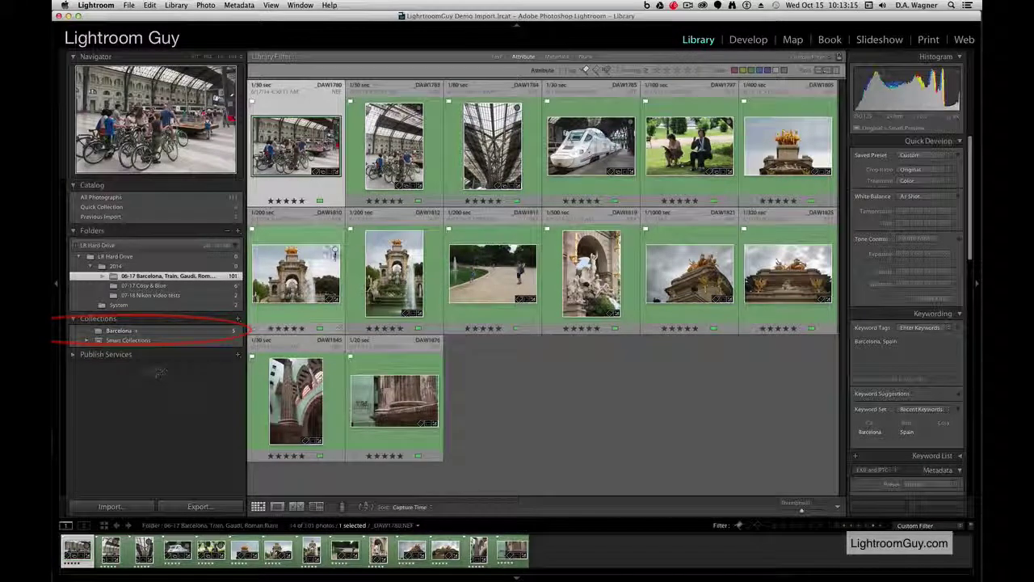
click(335, 249)
click(418, 235)
click(492, 273)
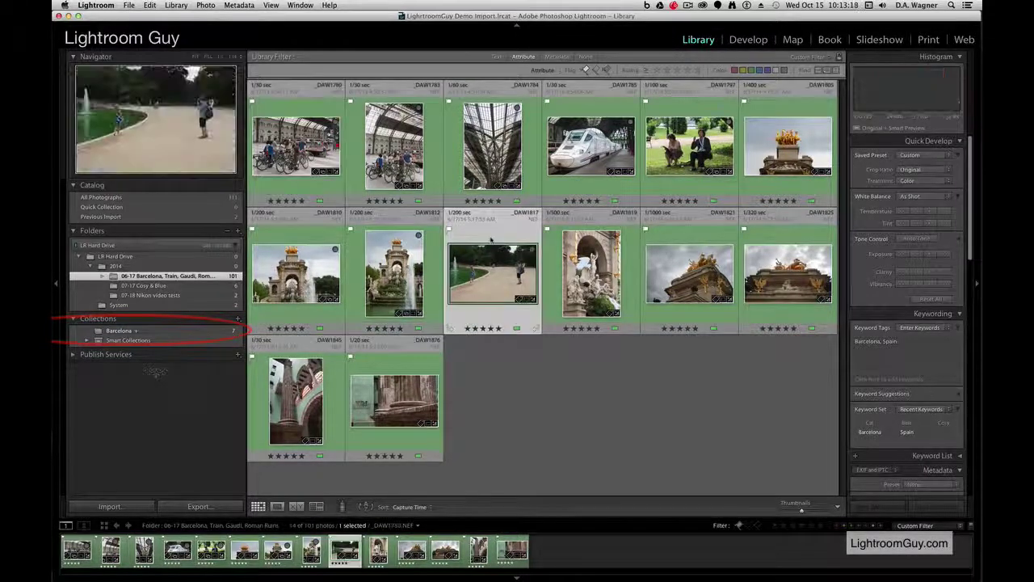
key(b)
Add the statue archway, two rooftop sculptures, tall column, column base and gold ornament photos to Barcelona
click(590, 273)
key(b)
click(689, 273)
key(b)
click(788, 273)
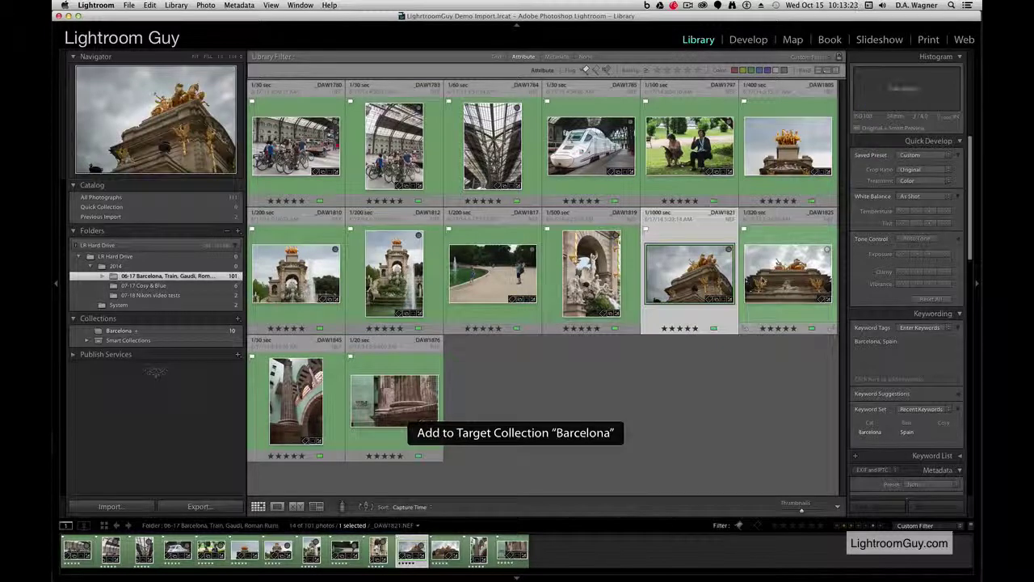
key(b)
click(295, 401)
key(b)
click(368, 408)
key(b)
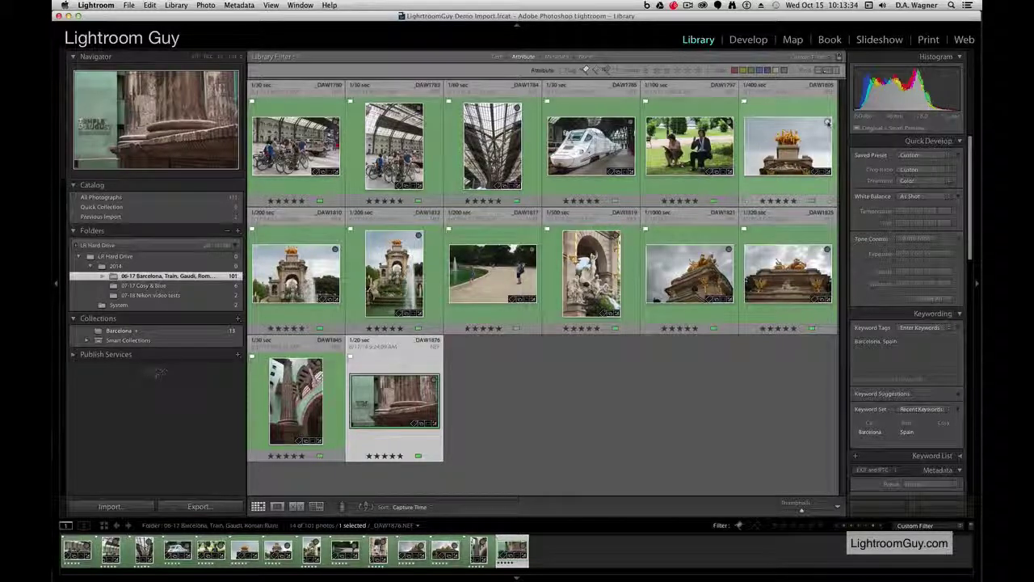
click(826, 122)
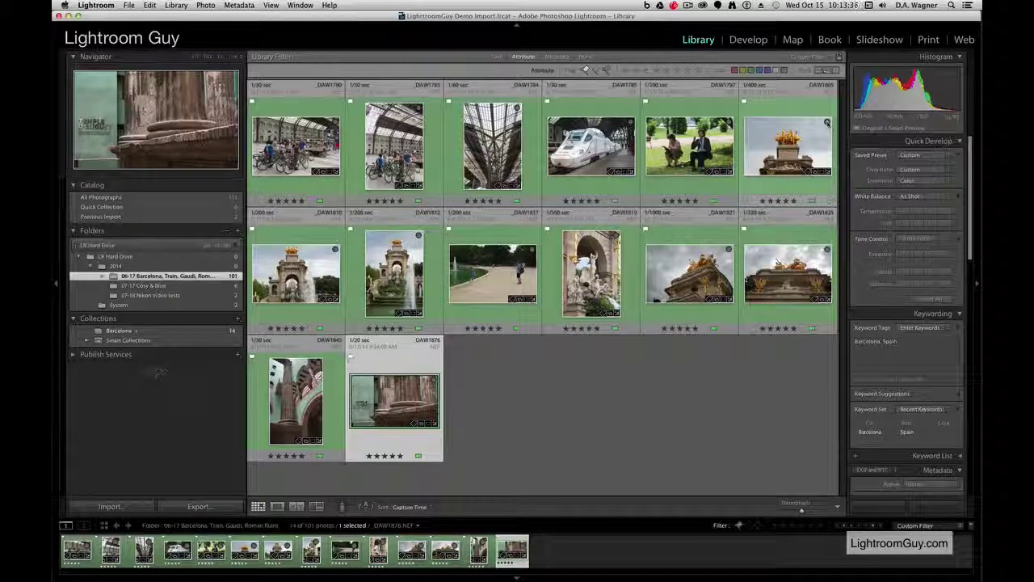
Open the 14-photo Barcelona collection and unset it as target, restoring Quick Collection as target
click(138, 331)
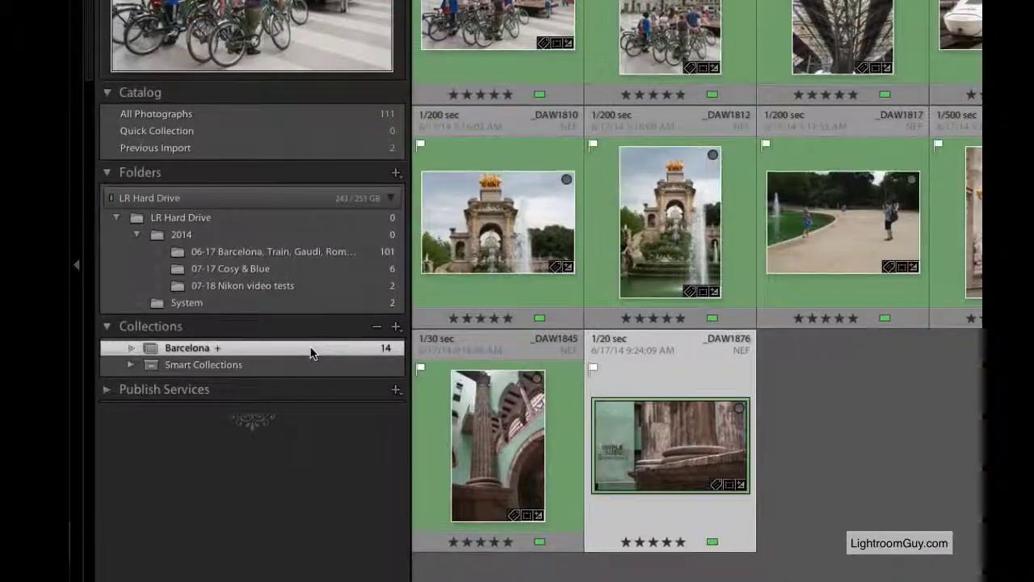
right_click(190, 332)
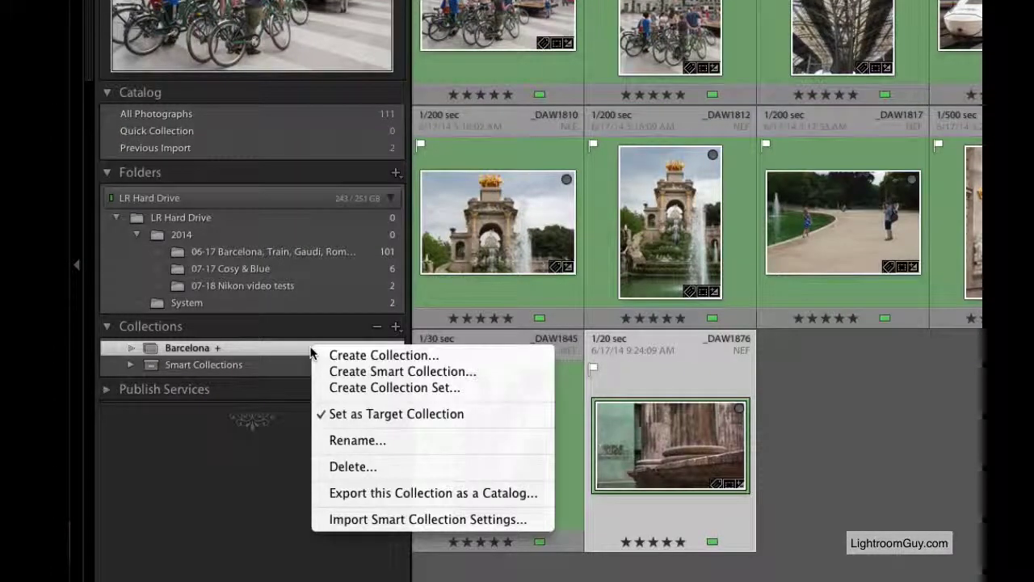
click(437, 415)
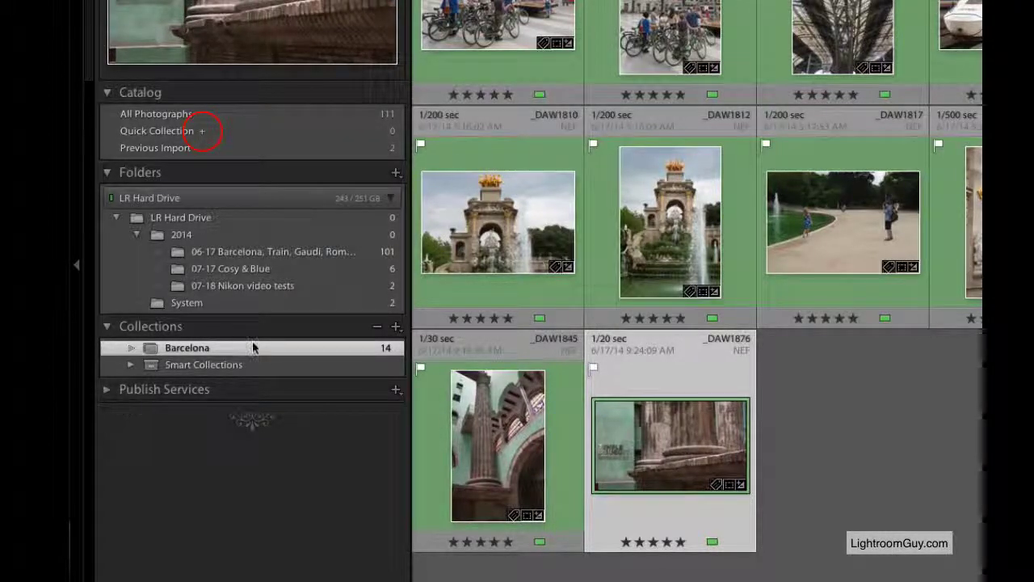
drag(250, 347, 344, 349)
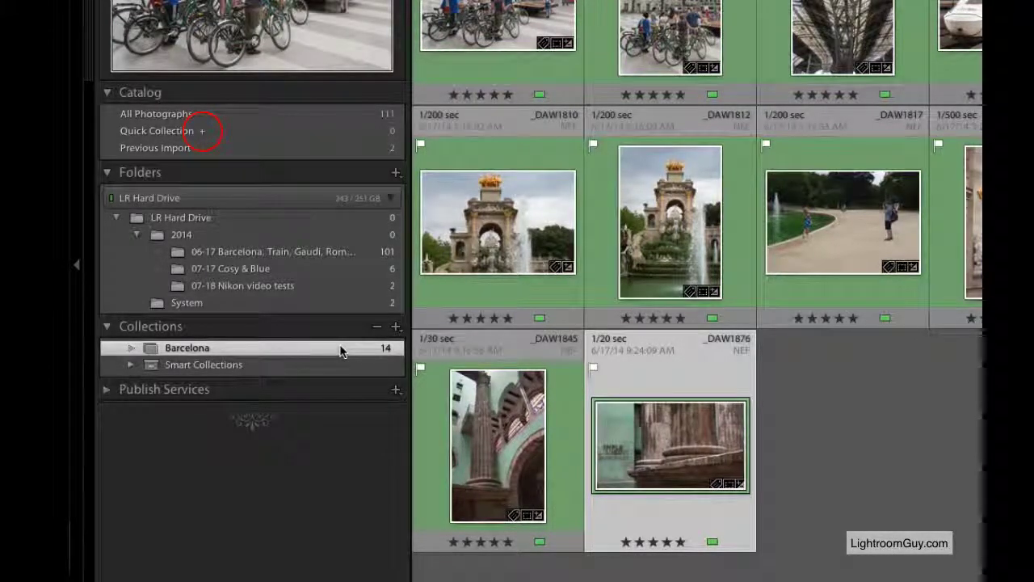